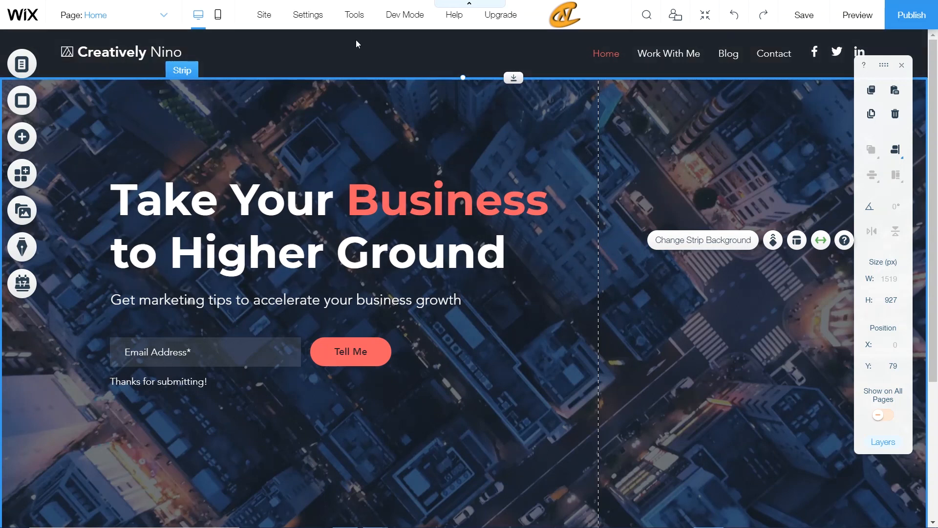
Turn on Corvid developer mode for the site and dismiss its welcome message.
mouse_move(399, 15)
left_click(472, 168)
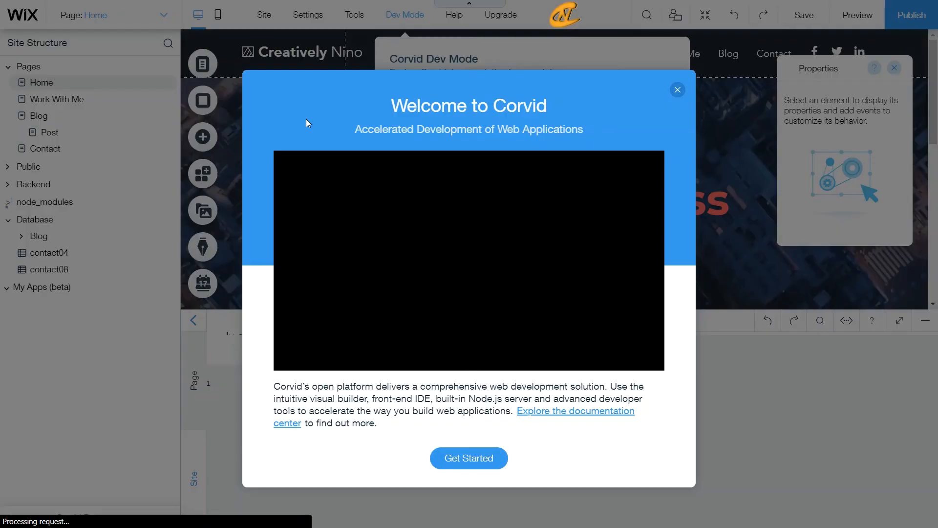
left_click(677, 90)
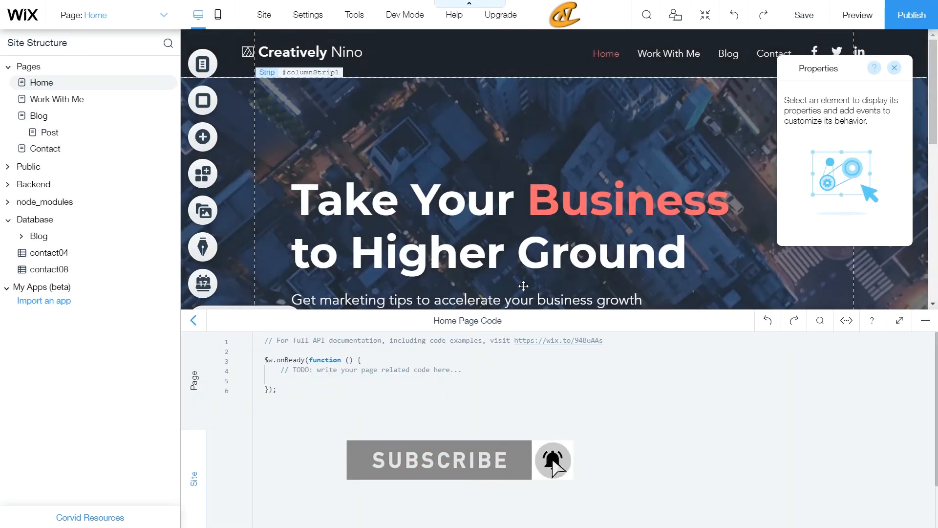
Narrow the Site Structure sidebar with the Blog database collections expanded, and minimize the page code pane.
left_click_drag(182, 211, 100, 223)
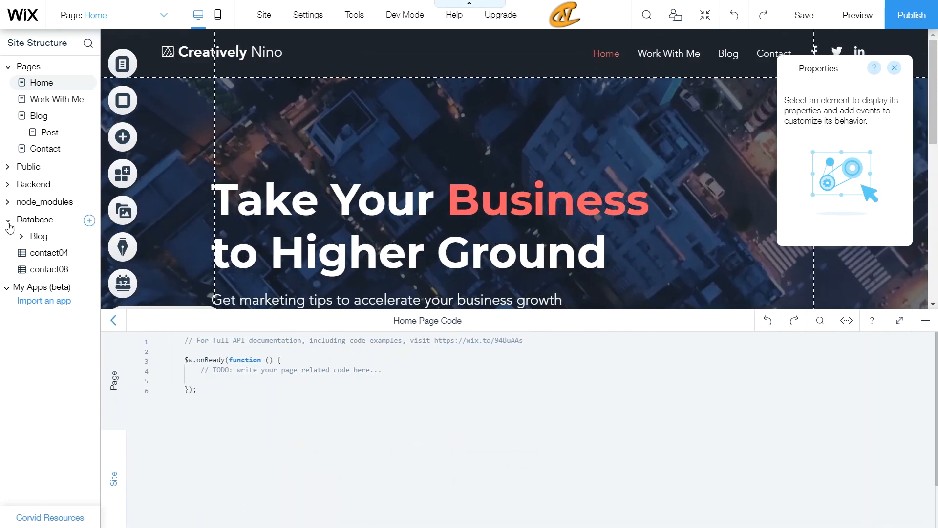
left_click(21, 236)
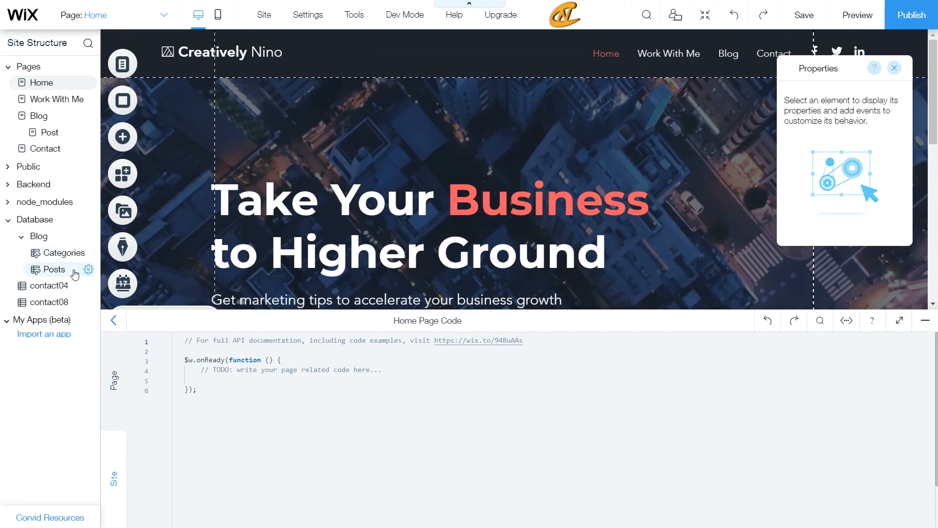
left_click(918, 324)
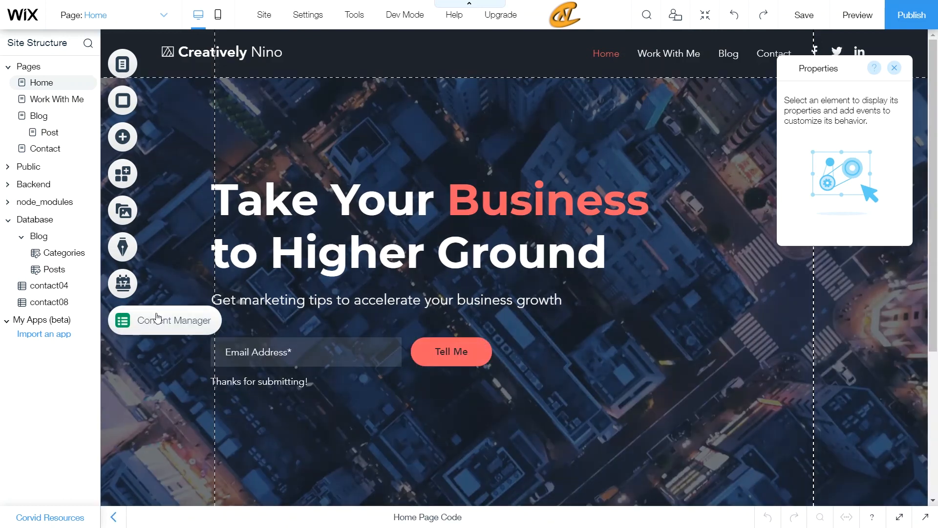
Review the site's collections in the Content Manager.
left_click(156, 318)
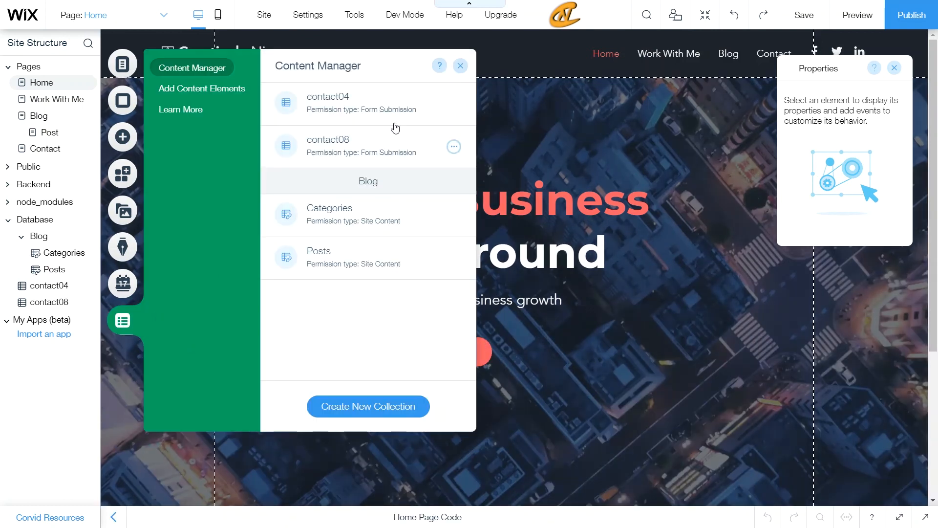
left_click(459, 66)
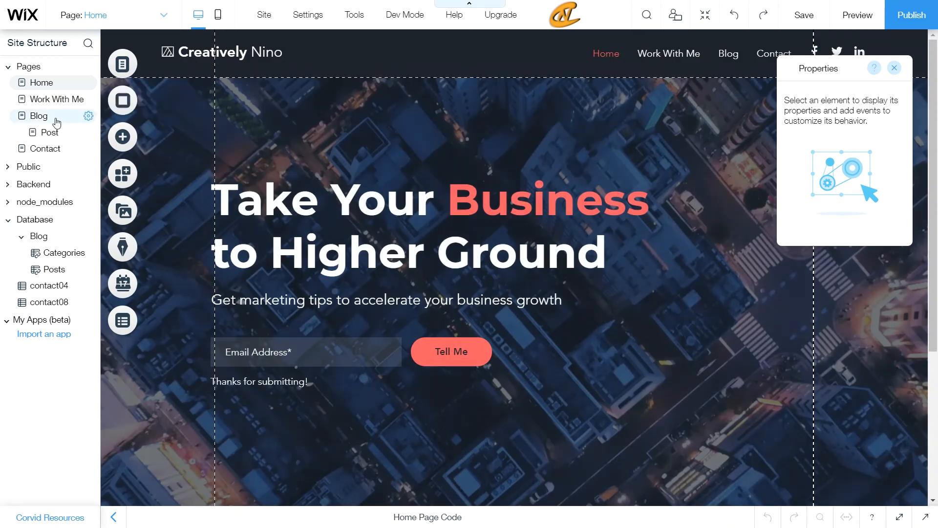
Go to the Blog page and set the blog post grid element (#blog1) to Collapsed on load.
left_click(56, 119)
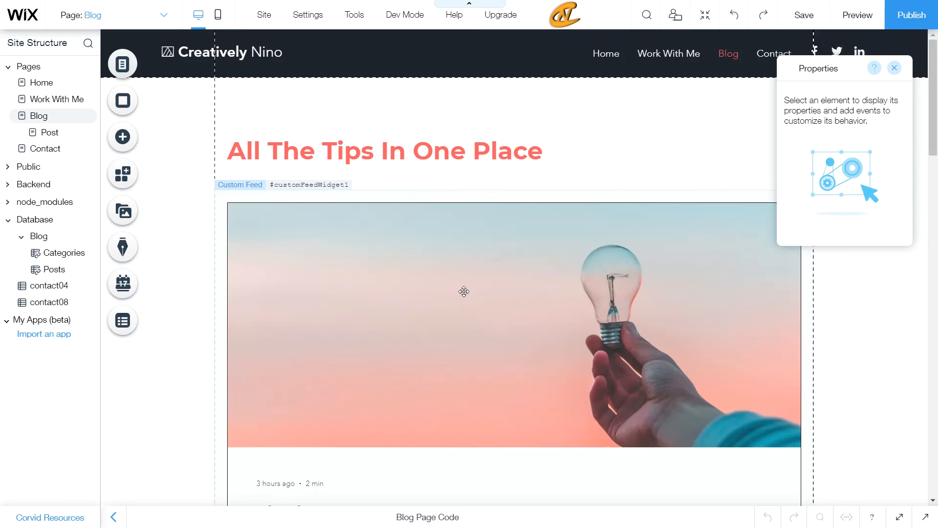
scroll(514, 259, "down", 10)
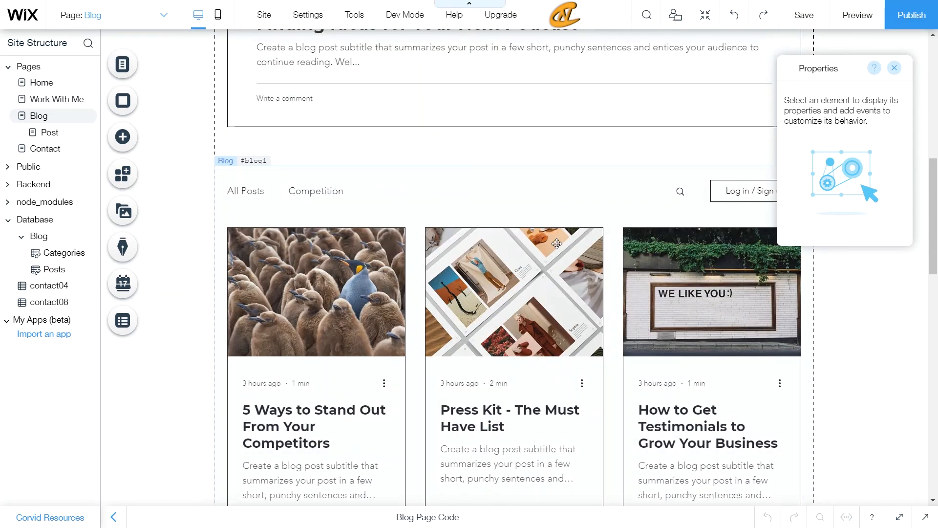
scroll(435, 246, "down", 1)
scroll(606, 266, "up", 3)
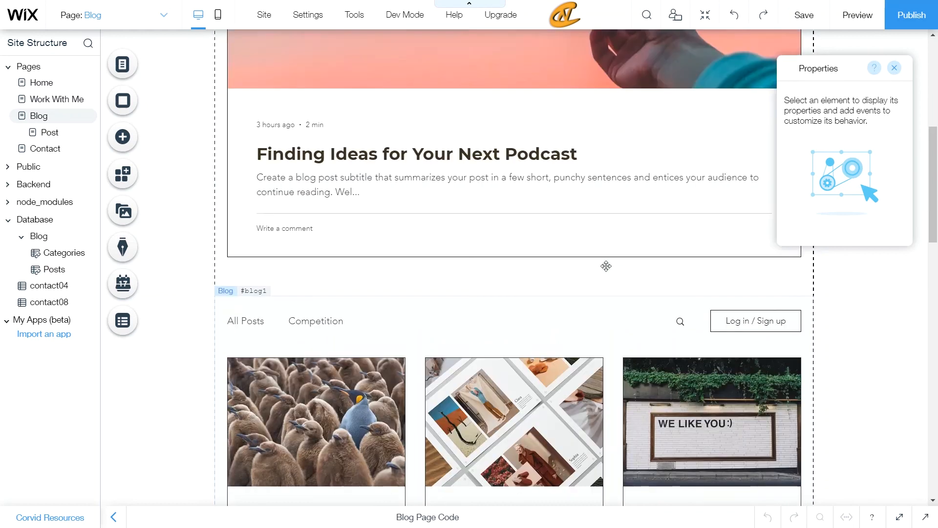
scroll(605, 266, "down", 2)
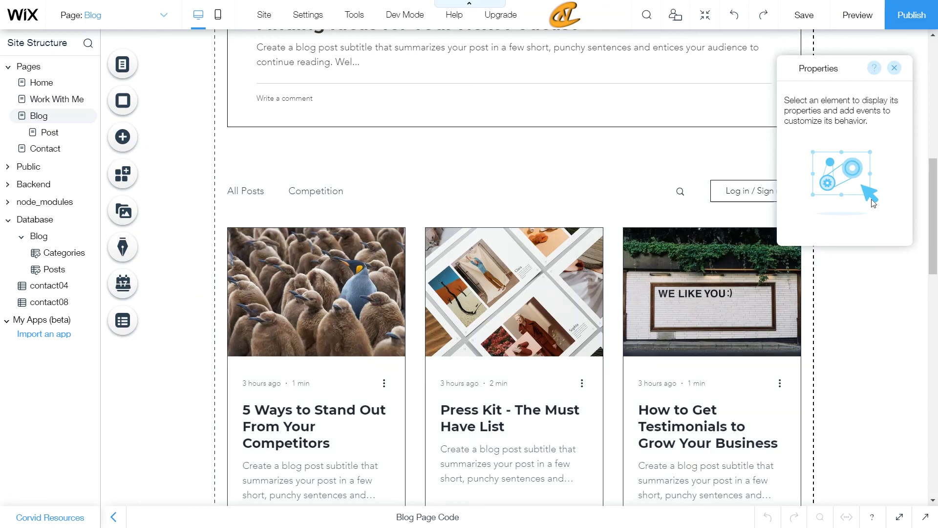
left_click(630, 218)
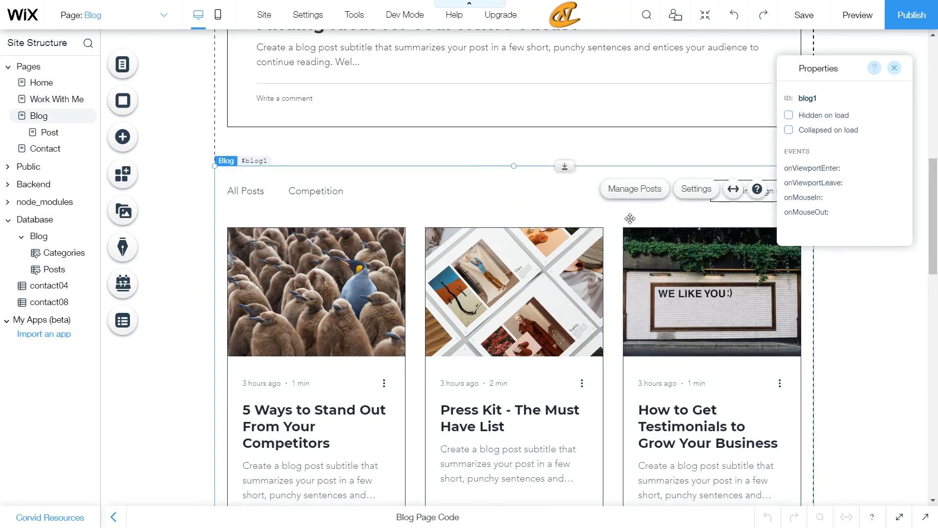
left_click(833, 134)
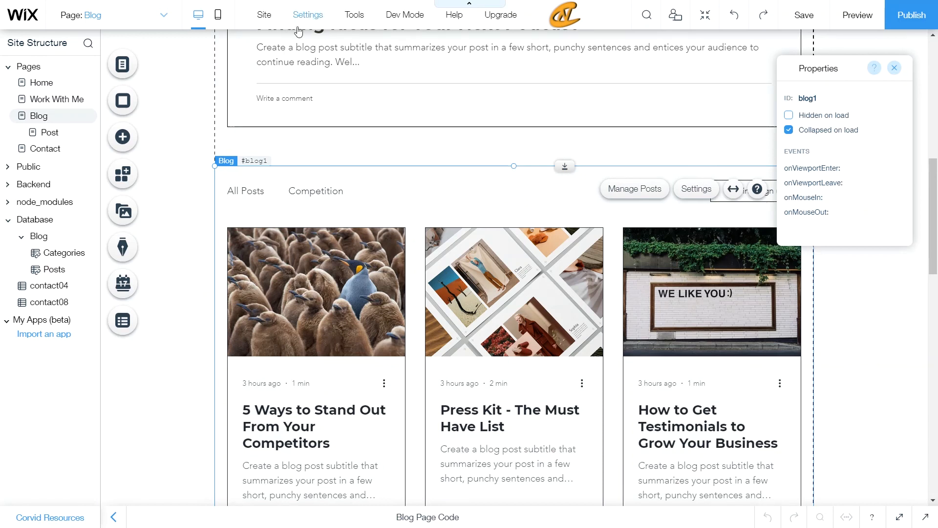
Show the editing Toolbar and check whether its delete option is available for the blog post grid.
mouse_move(367, 16)
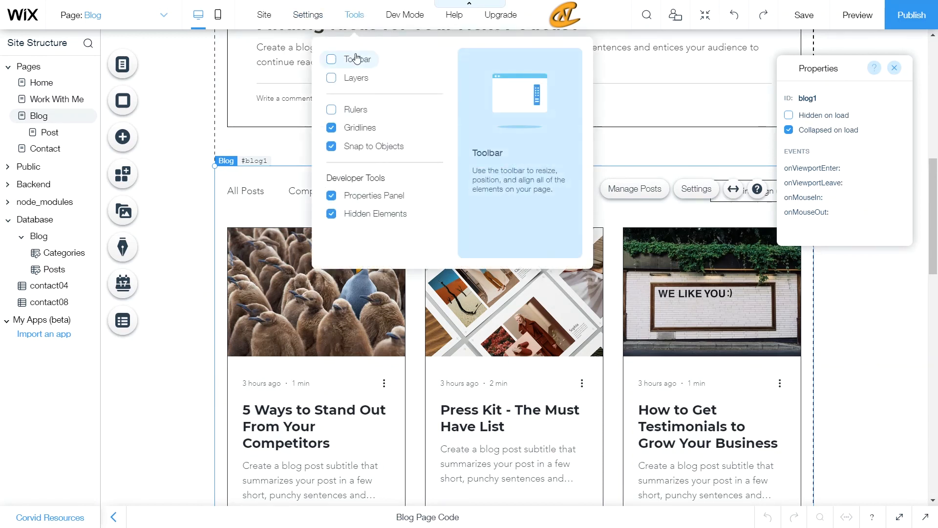
left_click(332, 59)
left_click_drag(825, 75, 674, 77)
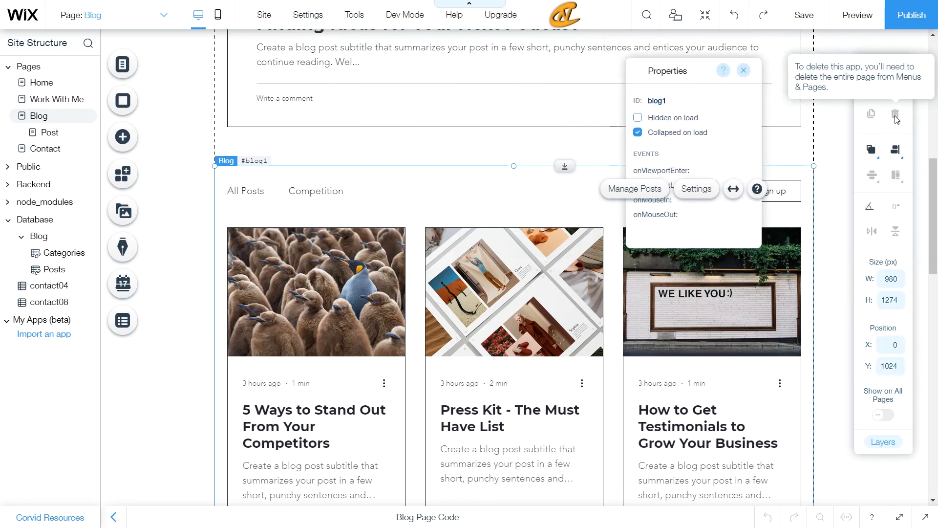
left_click_drag(683, 82, 833, 80)
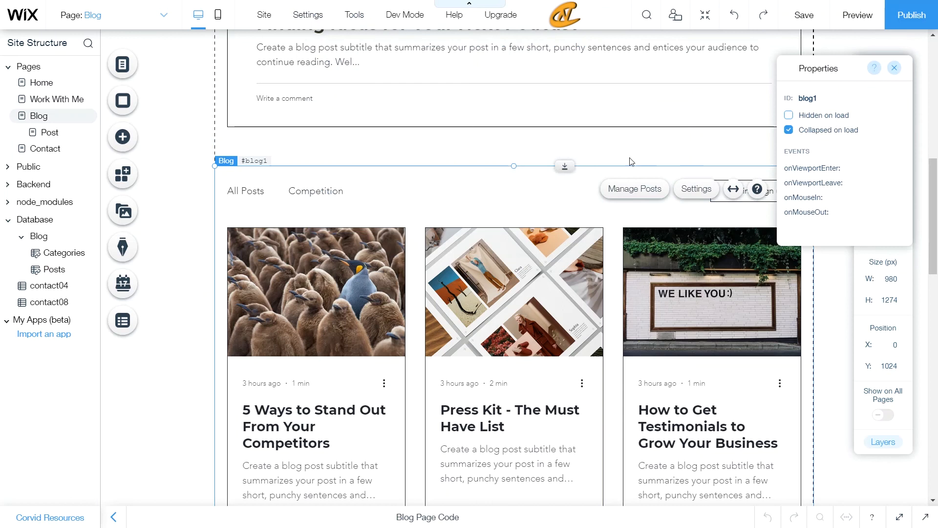
Move the blog post grid down the Blog page to a Y position of about 1657 px.
scroll(630, 154, "down", 10)
scroll(630, 154, "up", 5)
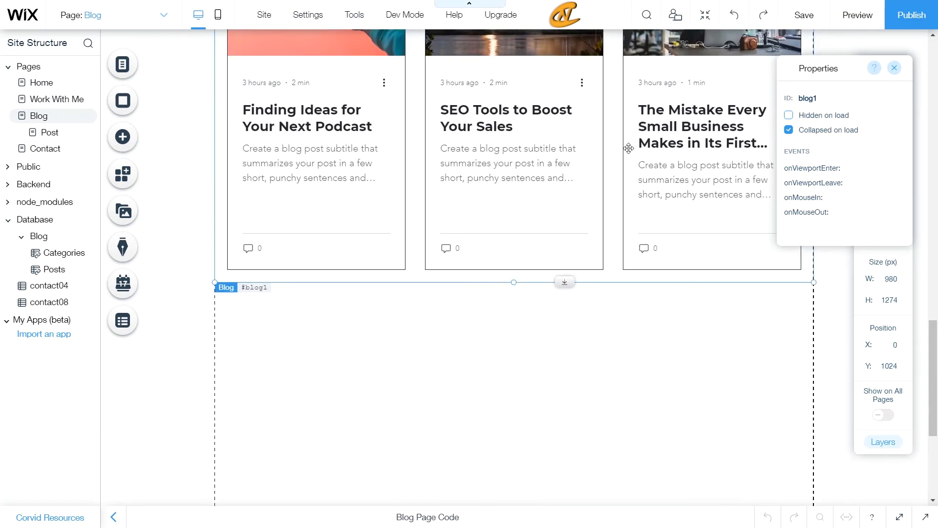
left_click_drag(567, 150, 560, 413)
scroll(560, 264, "down", 4)
left_click_drag(557, 273, 563, 338)
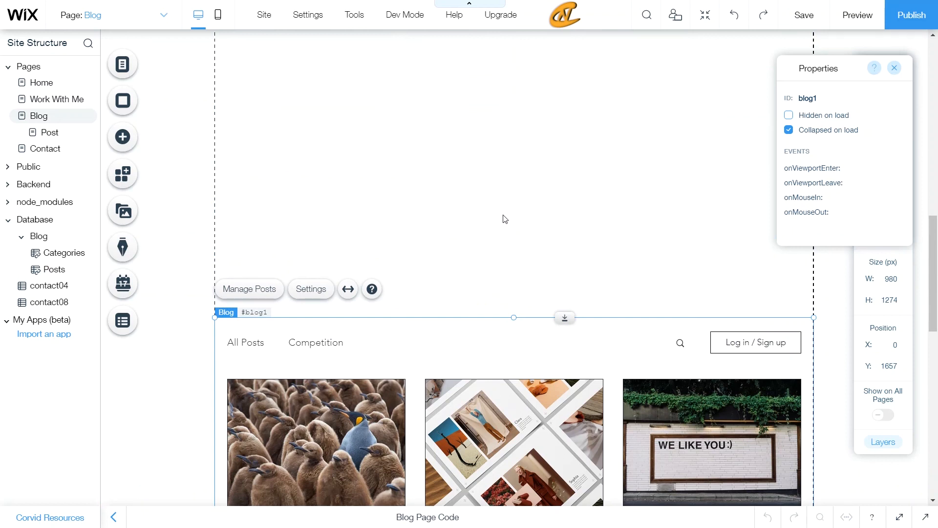
Delete the featured-post Custom Feed widget above the blog post grid, keeping the Properties panel clear of the Toolbar.
scroll(505, 219, "up", 10)
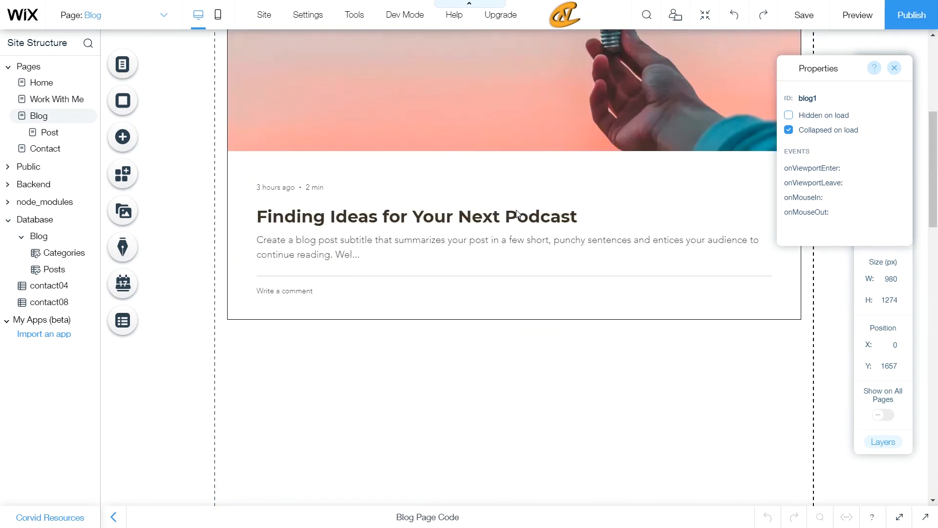
left_click(518, 214)
left_click_drag(823, 71, 760, 80)
key("Delete")
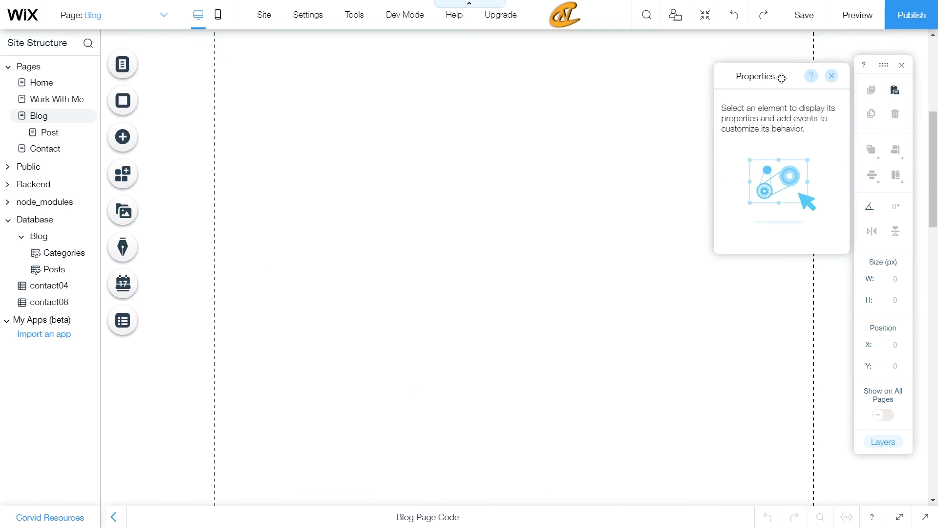
left_click_drag(768, 75, 848, 68)
Look through the saved My Designs elements available for the Blog page.
scroll(529, 140, "up", 5)
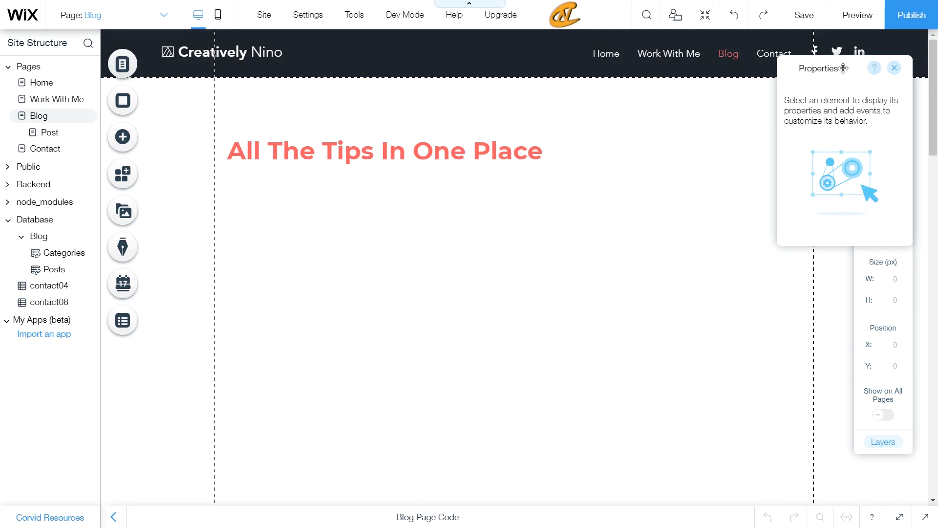
left_click(120, 138)
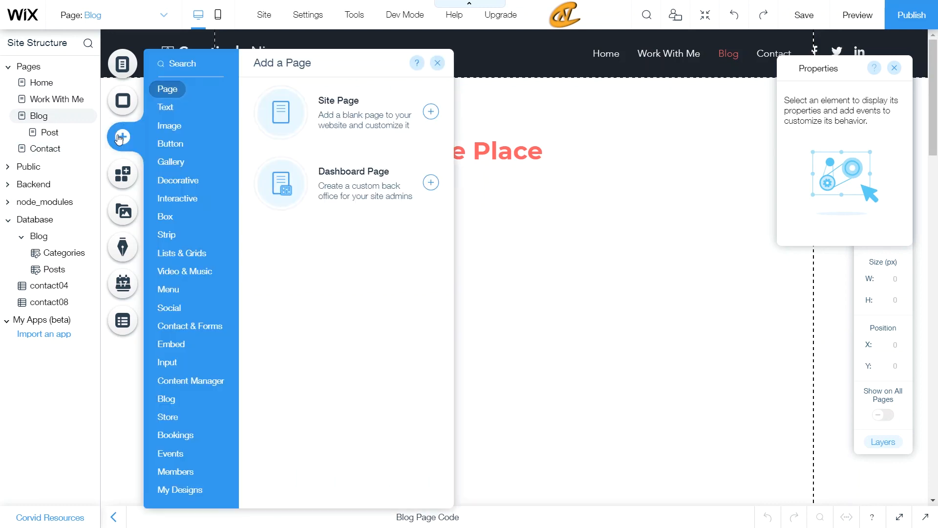
left_click(190, 496)
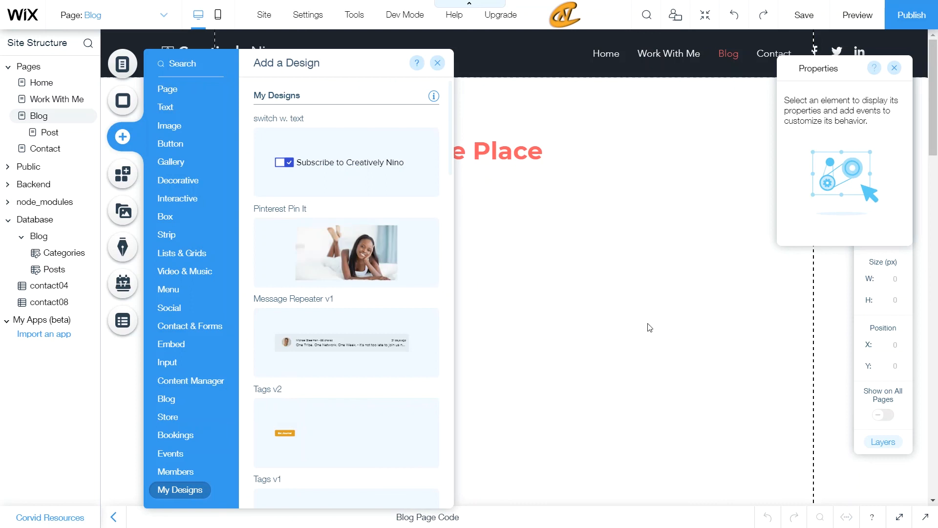
left_click(627, 272)
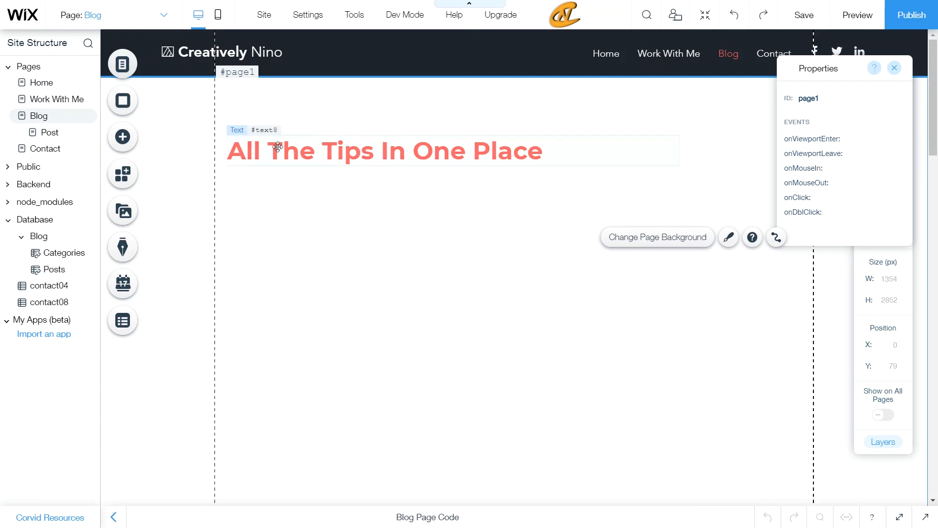
Place the "All The Tips In One Place" heading on the red header strip under the BLOG text, at X 0, Y 283.
left_click(343, 149)
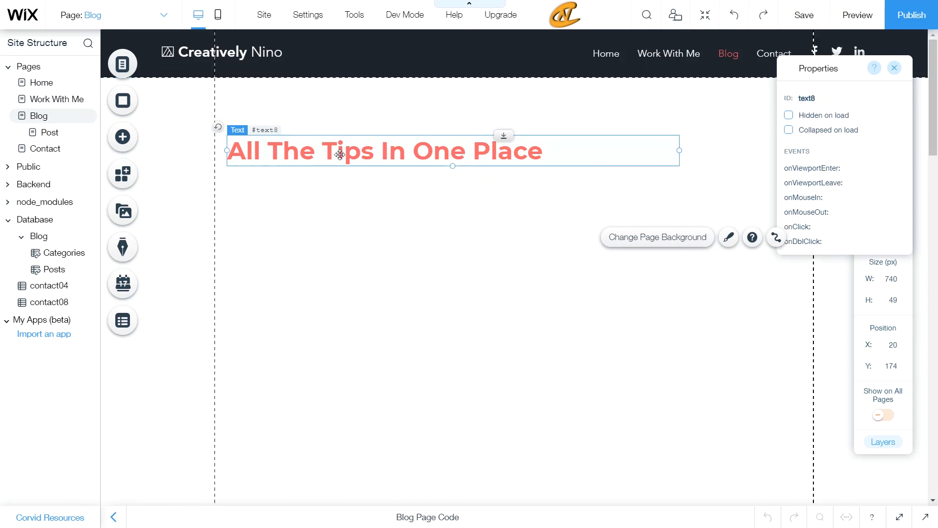
left_click_drag(343, 149, 346, 400)
scroll(348, 239, "up", 7)
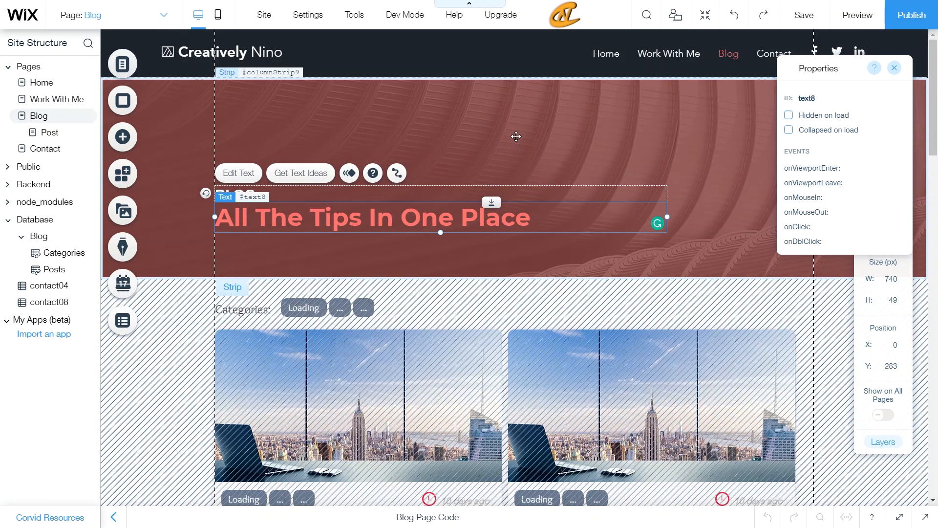
Select the red header strip and examine the post strip layout beneath it.
left_click(522, 164)
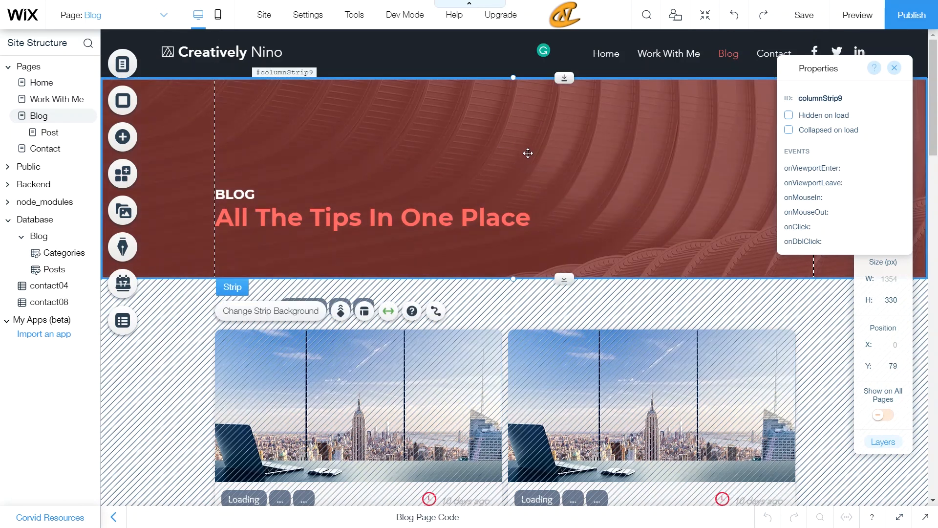
scroll(567, 163, "down", 3)
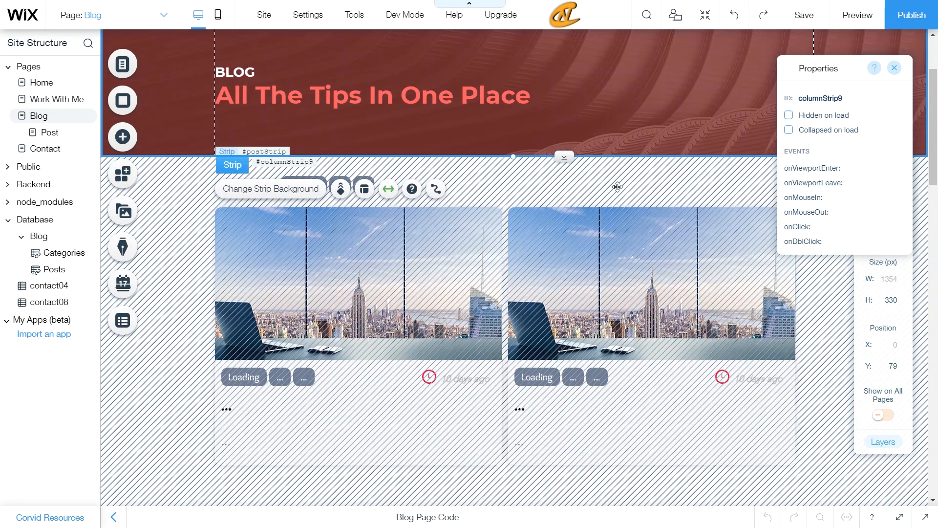